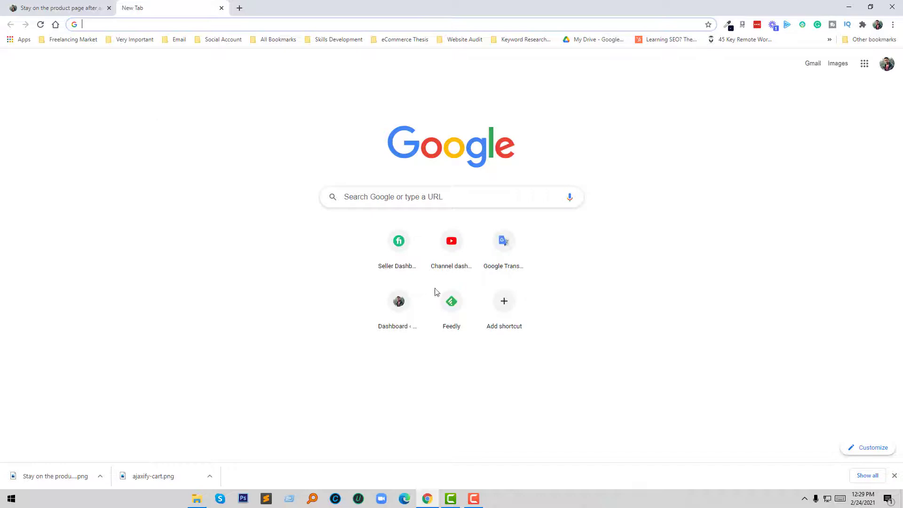
Step: Load the Shopify admin at shopify.com and show the live Brooklyn theme's actions under Online Store
{"action": "left_click", "coordinate": [894, 475]}
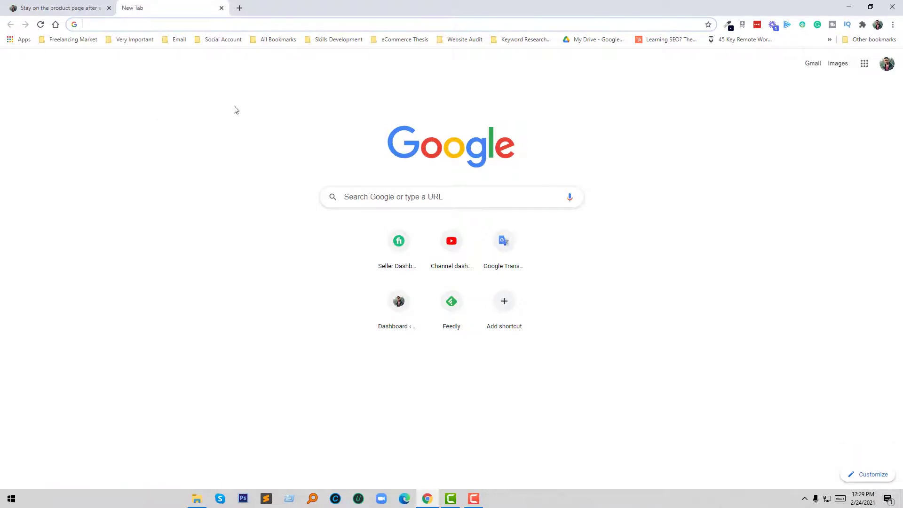
{"action": "left_click", "coordinate": [245, 25]}
{"action": "type", "text": "shop"}
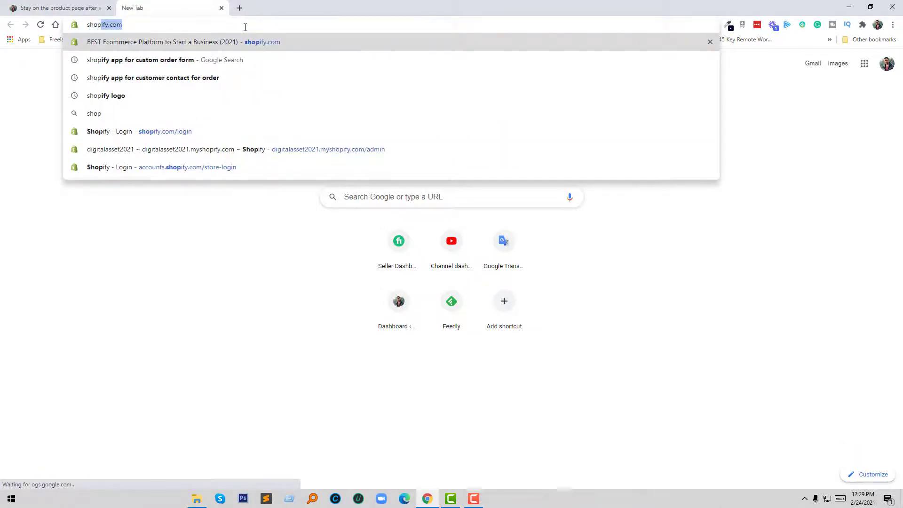
{"action": "key", "text": "Return"}
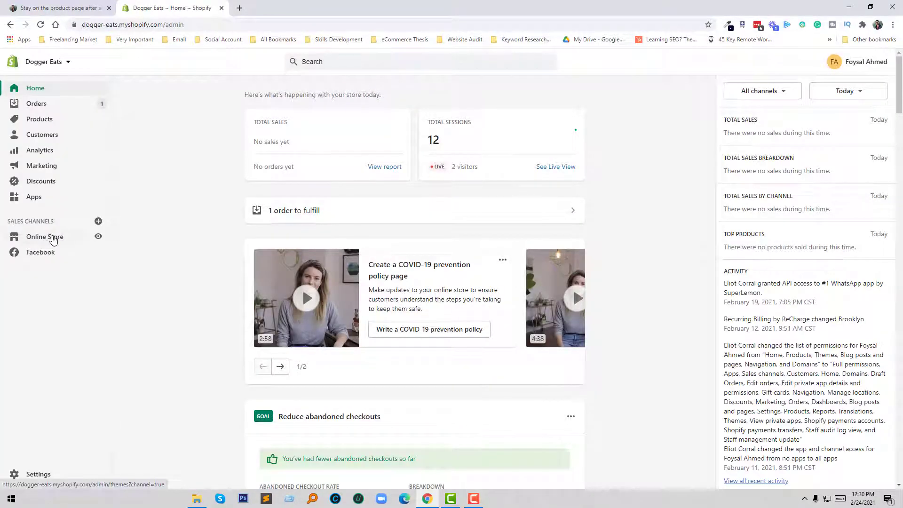
{"action": "left_click", "coordinate": [64, 242]}
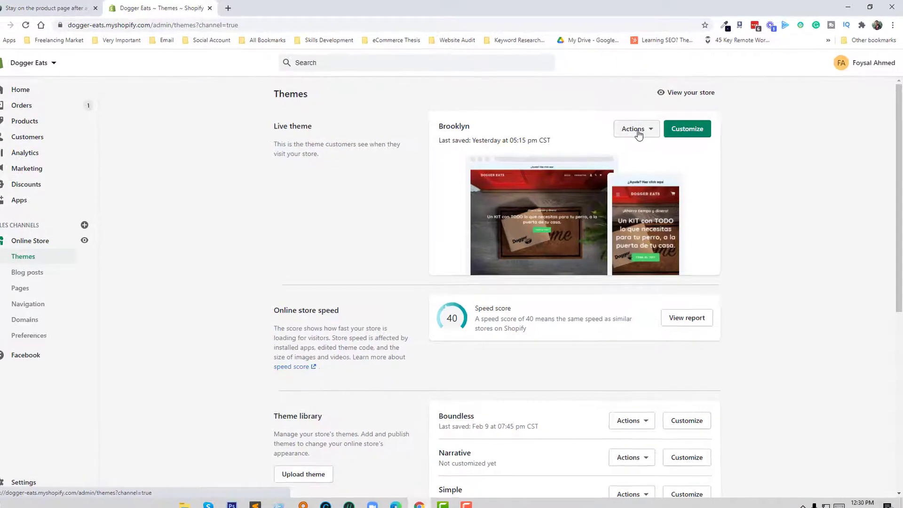
{"action": "left_click", "coordinate": [638, 133]}
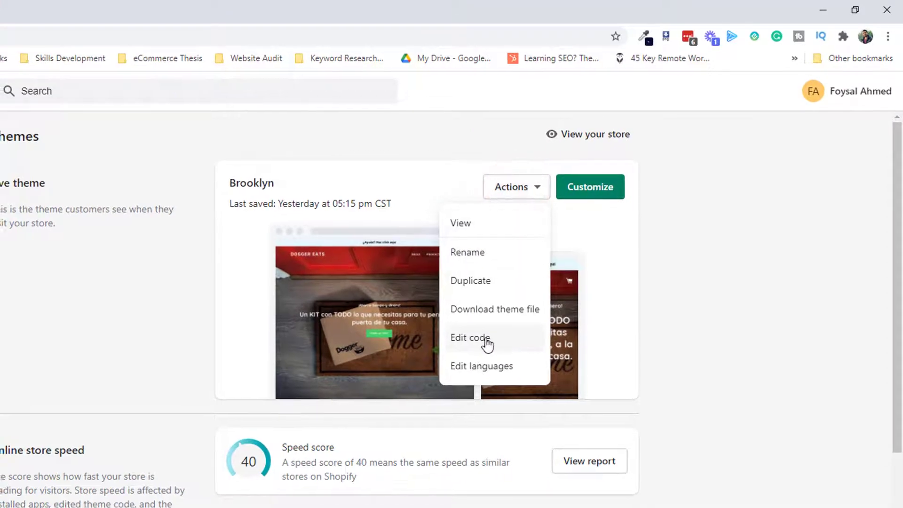
Step: Open Brooklyn's theme.liquid in the code editor
{"action": "left_click", "coordinate": [483, 339]}
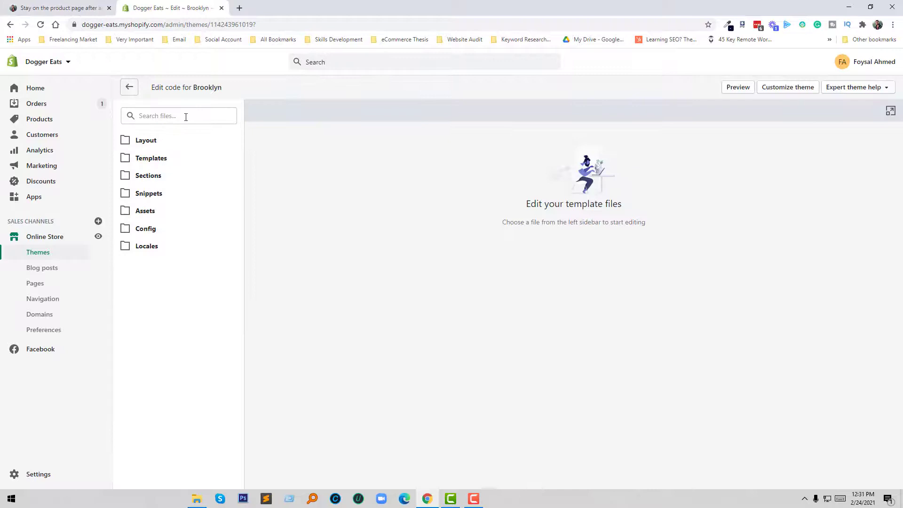
{"action": "left_click", "coordinate": [185, 117]}
{"action": "type", "text": "theme.liquid"}
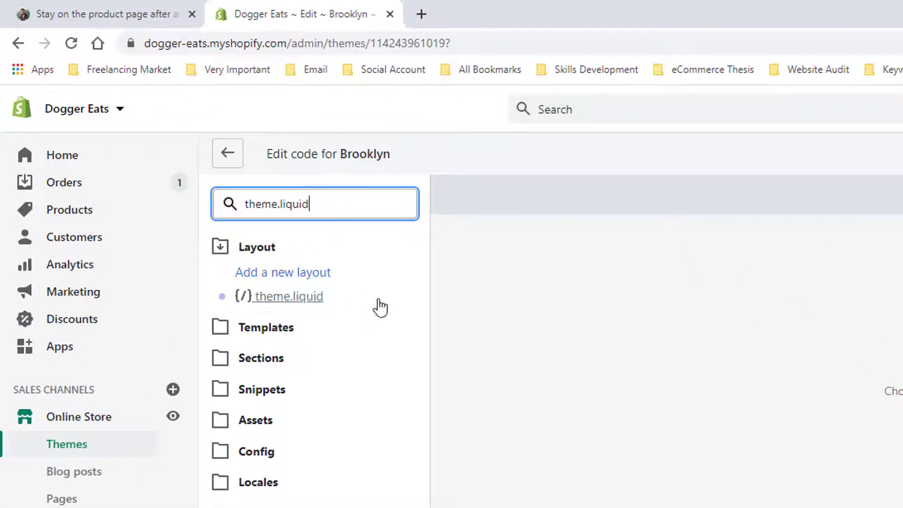
{"action": "left_click", "coordinate": [308, 302]}
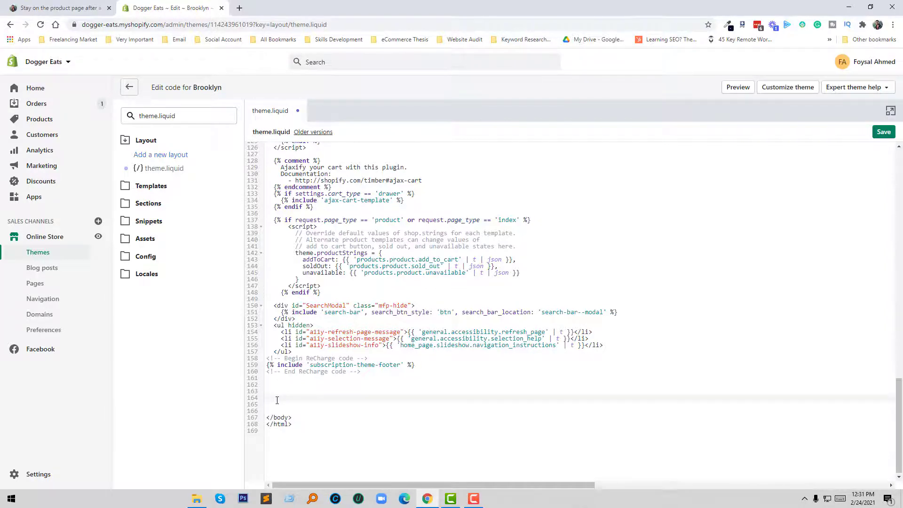
Step: Paste {% render 'ajaxify-cart' %} on line 164 and save theme.liquid
{"action": "right_click", "coordinate": [276, 399]}
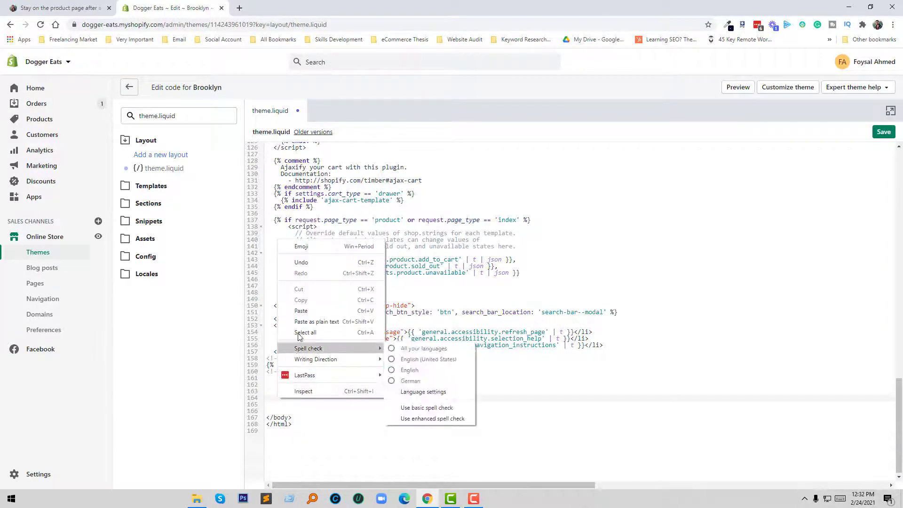
{"action": "left_click", "coordinate": [302, 311]}
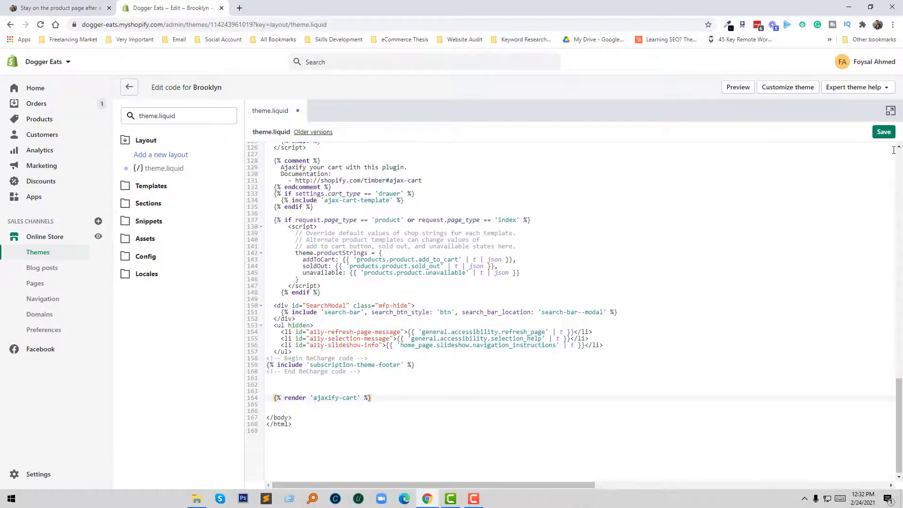
{"action": "left_click", "coordinate": [883, 133]}
Step: Create a new snippet named ajaxify-cart in the Snippets folder
{"action": "left_click", "coordinate": [123, 223]}
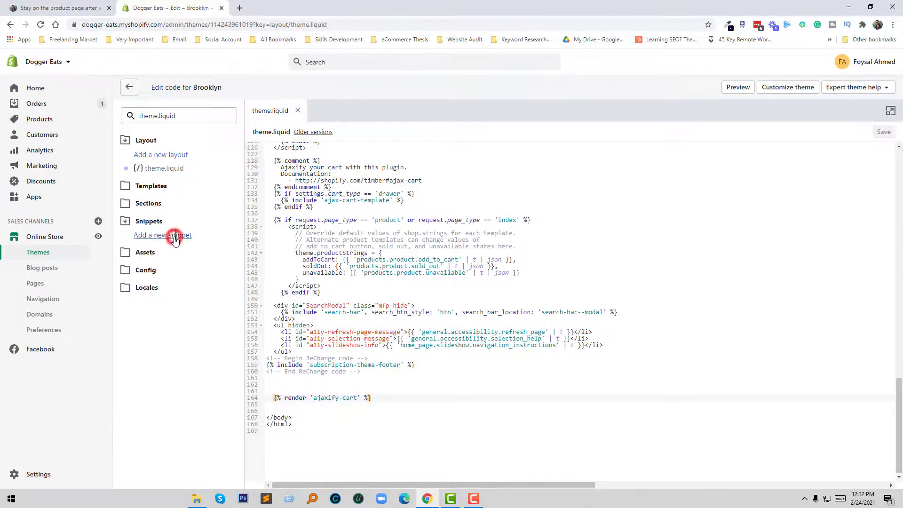
{"action": "left_click", "coordinate": [176, 238]}
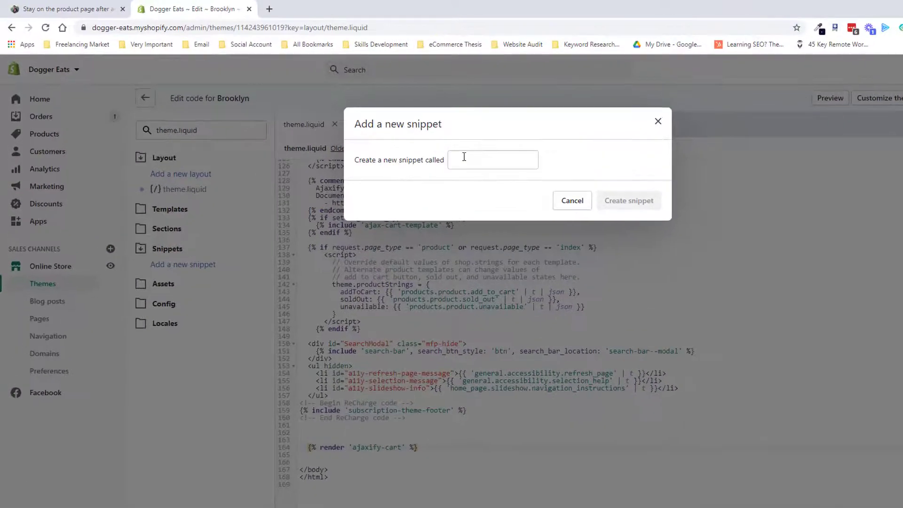
{"action": "left_click", "coordinate": [401, 142]}
{"action": "type", "text": "ajaxify-cart"}
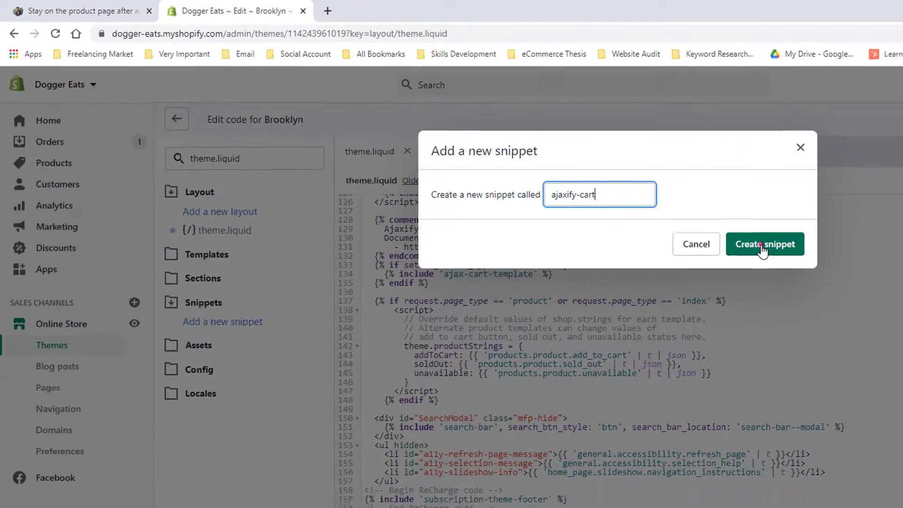
{"action": "left_click", "coordinate": [762, 248]}
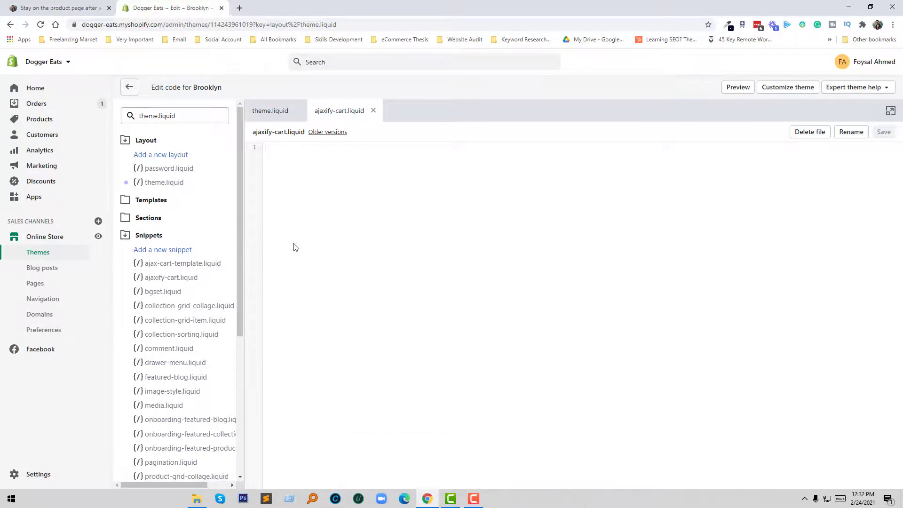
Step: Paste the Ajaxify cart script and styles into ajaxify-cart.liquid and save it
{"action": "right_click", "coordinate": [316, 168]}
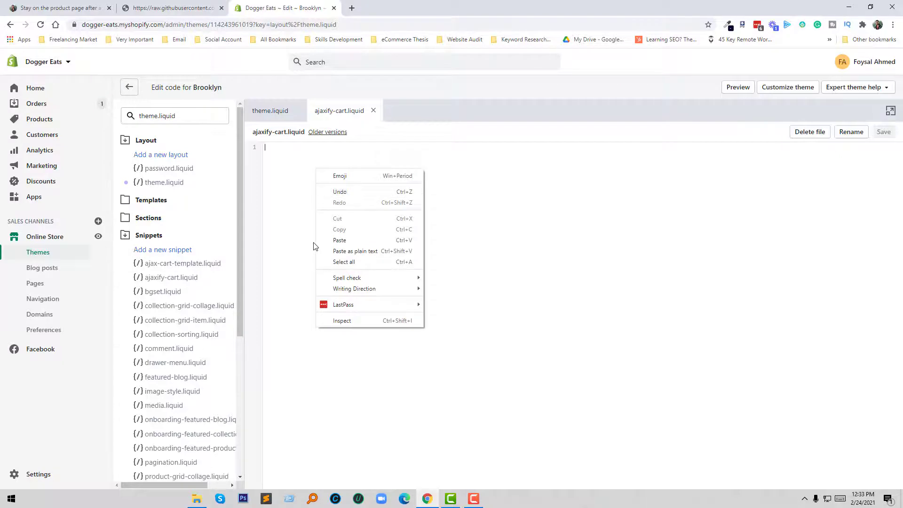
{"action": "left_click", "coordinate": [342, 241]}
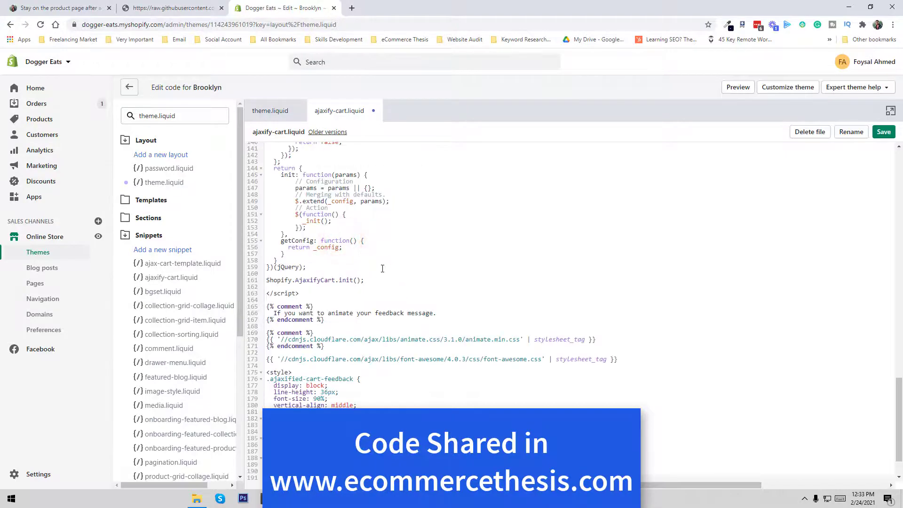
{"action": "scroll", "coordinate": [392, 279], "scroll_direction": "up", "scroll_amount": 1}
{"action": "scroll", "coordinate": [396, 277], "scroll_direction": "up", "scroll_amount": 1}
{"action": "scroll", "coordinate": [399, 275], "scroll_direction": "up", "scroll_amount": 1}
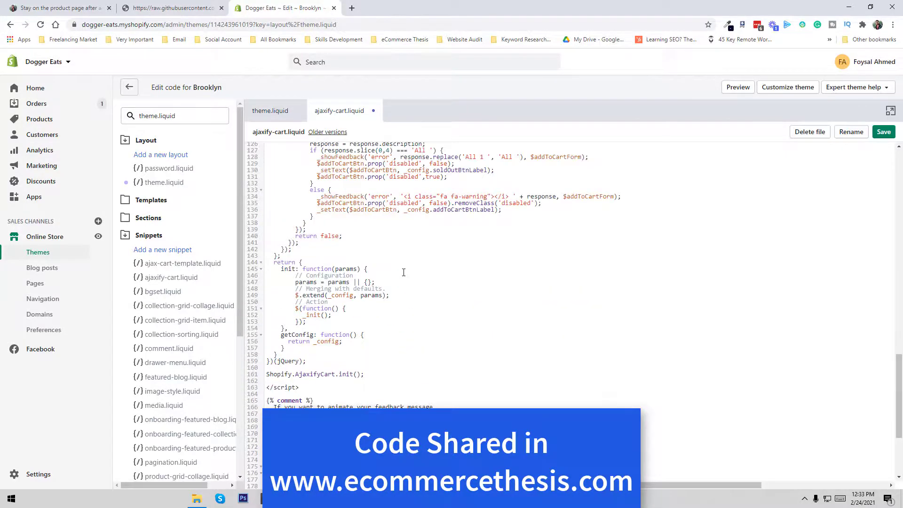
{"action": "scroll", "coordinate": [408, 272], "scroll_direction": "up", "scroll_amount": 1}
{"action": "scroll", "coordinate": [409, 272], "scroll_direction": "up", "scroll_amount": 5}
{"action": "scroll", "coordinate": [408, 271], "scroll_direction": "up", "scroll_amount": 5}
{"action": "scroll", "coordinate": [408, 272], "scroll_direction": "up", "scroll_amount": 3}
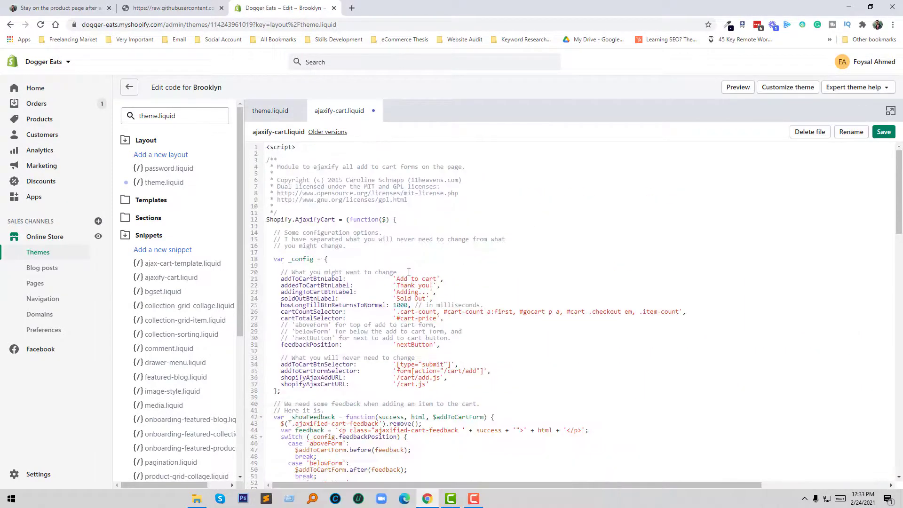
{"action": "left_click", "coordinate": [884, 132]}
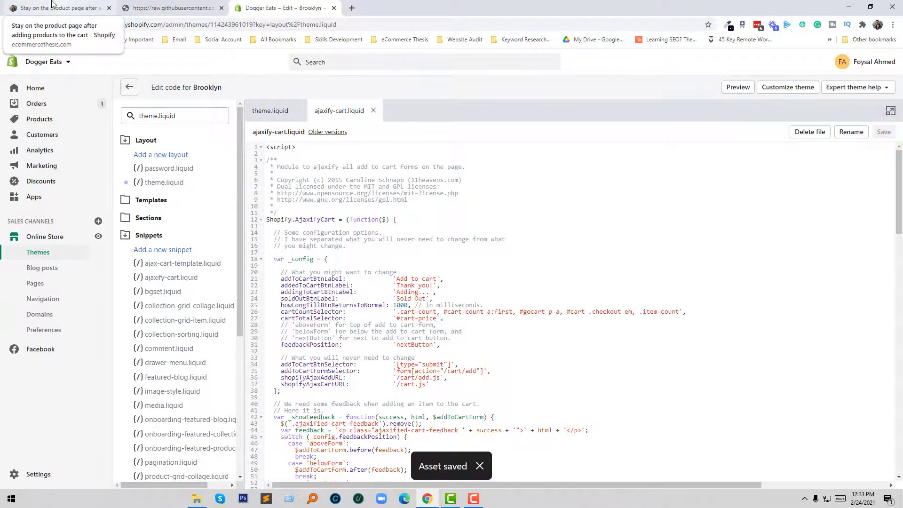
{"action": "left_click", "coordinate": [221, 8]}
{"action": "scroll", "coordinate": [597, 238], "scroll_direction": "down", "scroll_amount": 7}
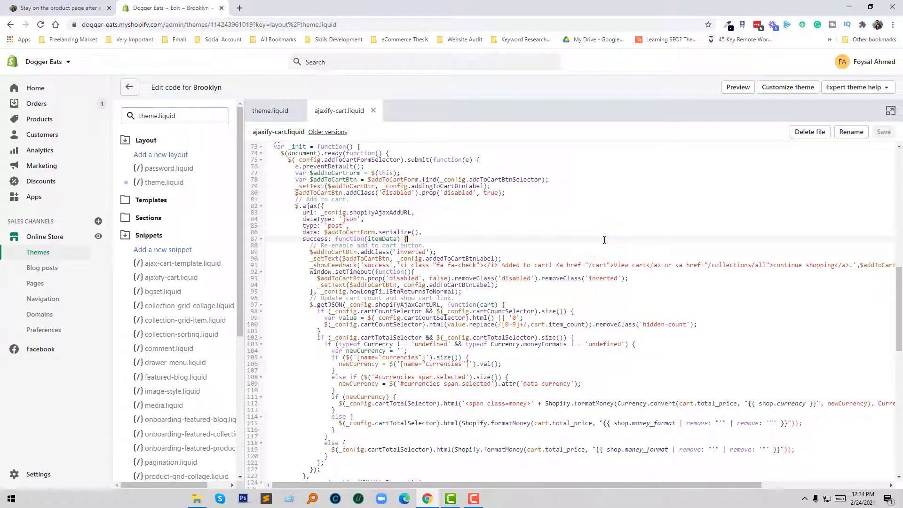
{"action": "left_click", "coordinate": [604, 240]}
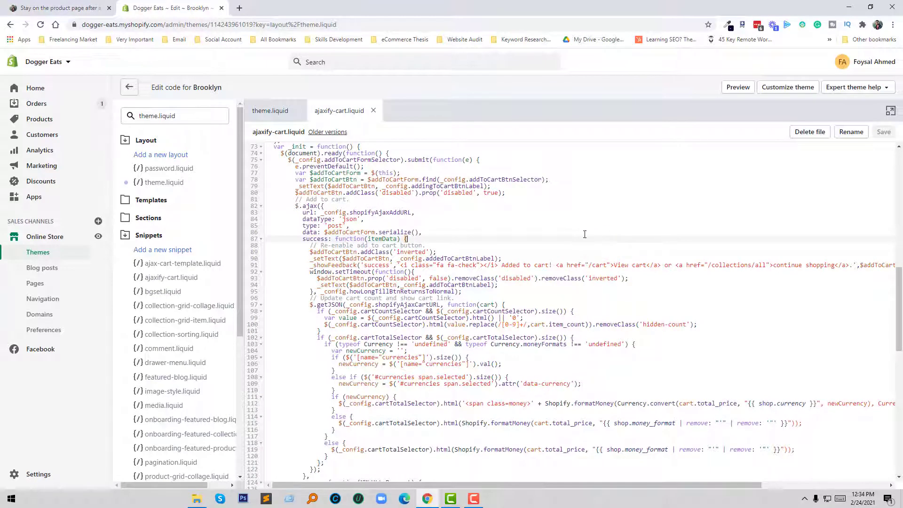